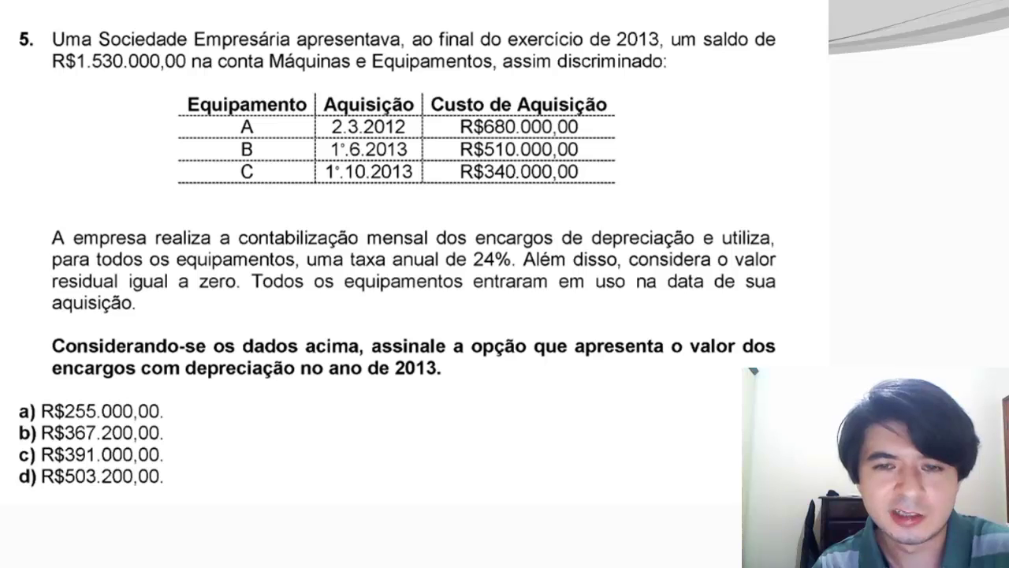
pyautogui.press('Left')
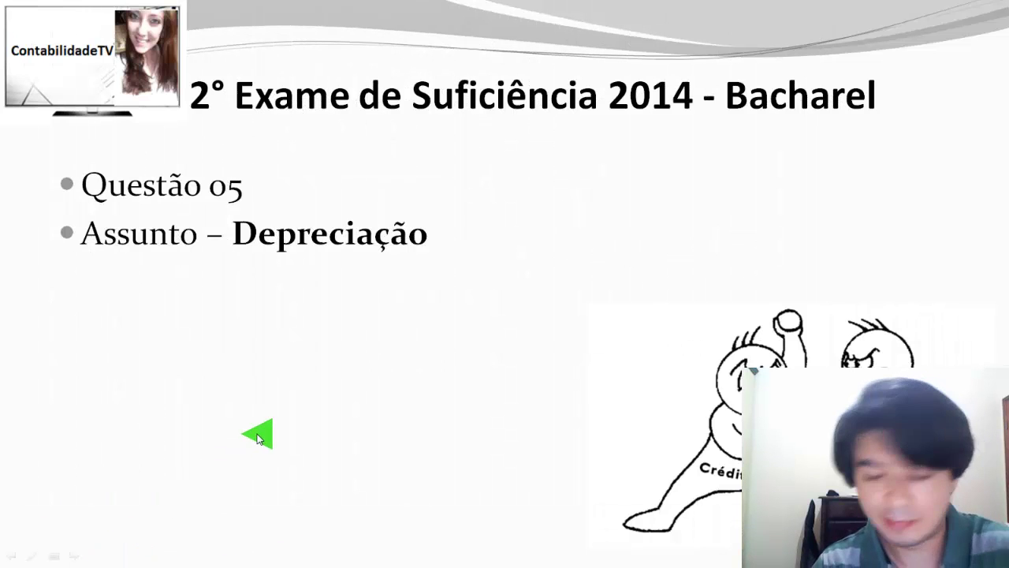
pyautogui.press('Right')
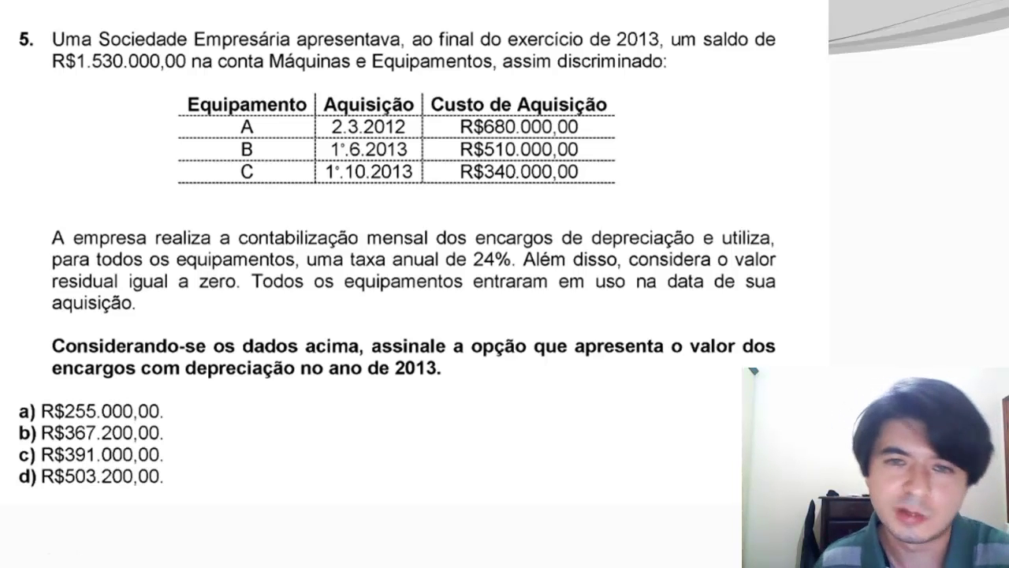
pyautogui.press('Right')
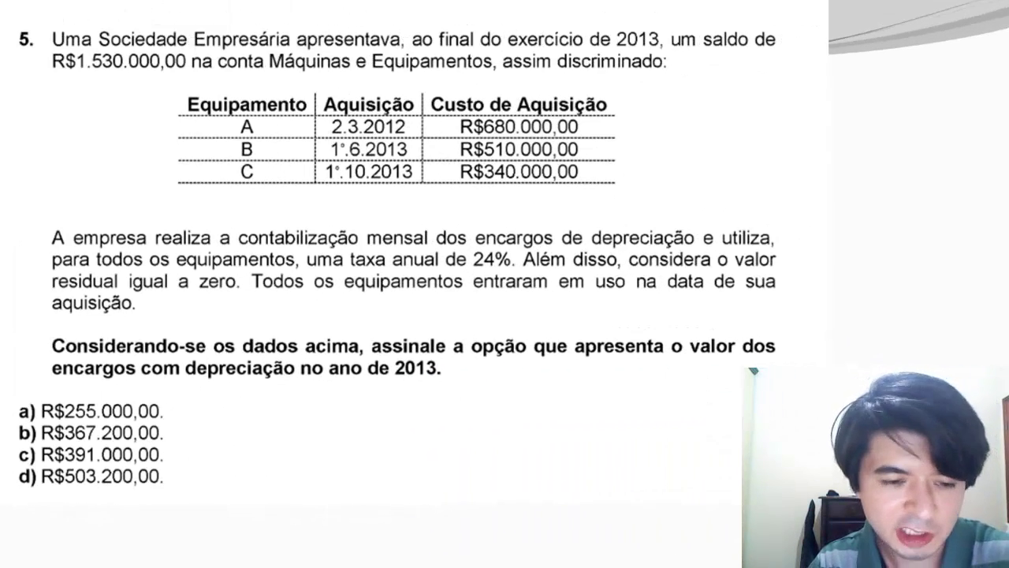
pyautogui.press('super')
pyautogui.click(445, 556)
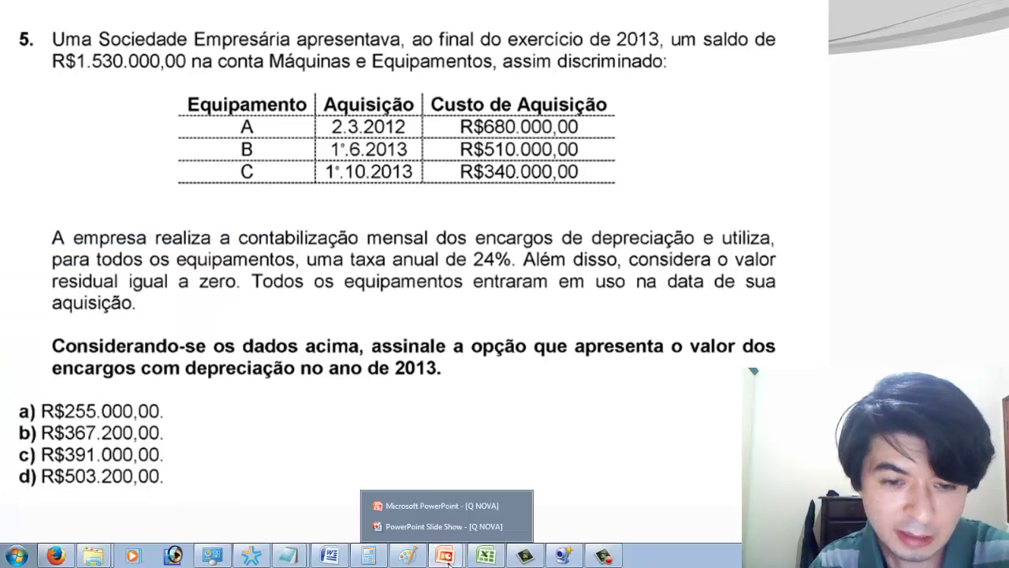
pyautogui.click(448, 524)
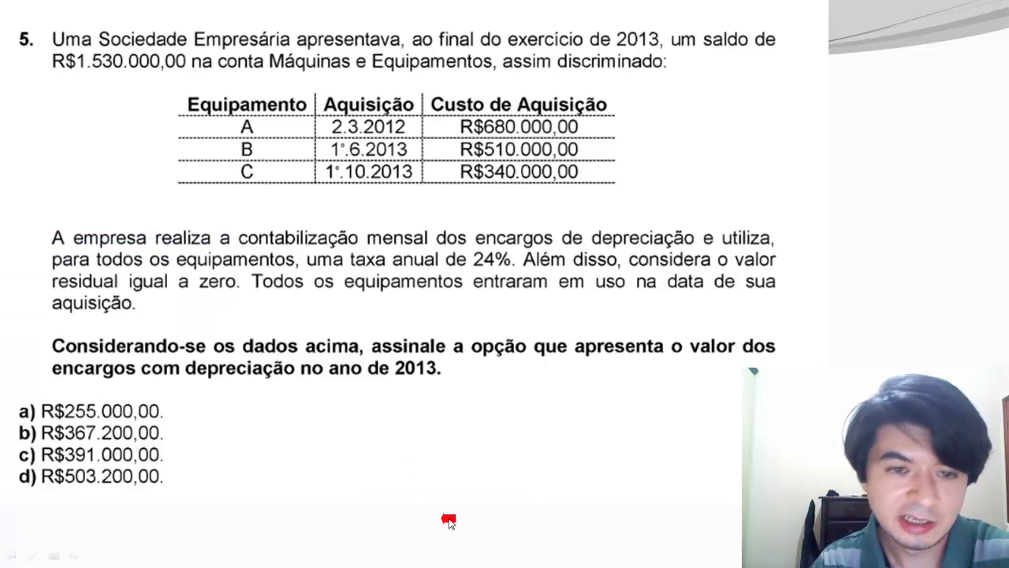
# Switch to the Excel workbook and review the acquisition costs of equipment A, B and C in the depreciation table.
pyautogui.press('super')
pyautogui.click(485, 556)
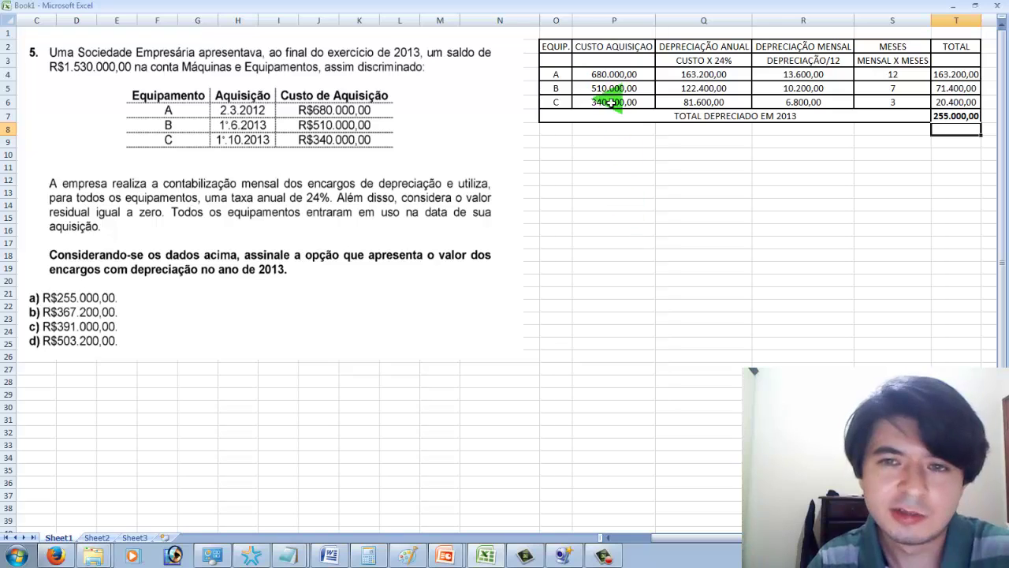
pyautogui.click(553, 57)
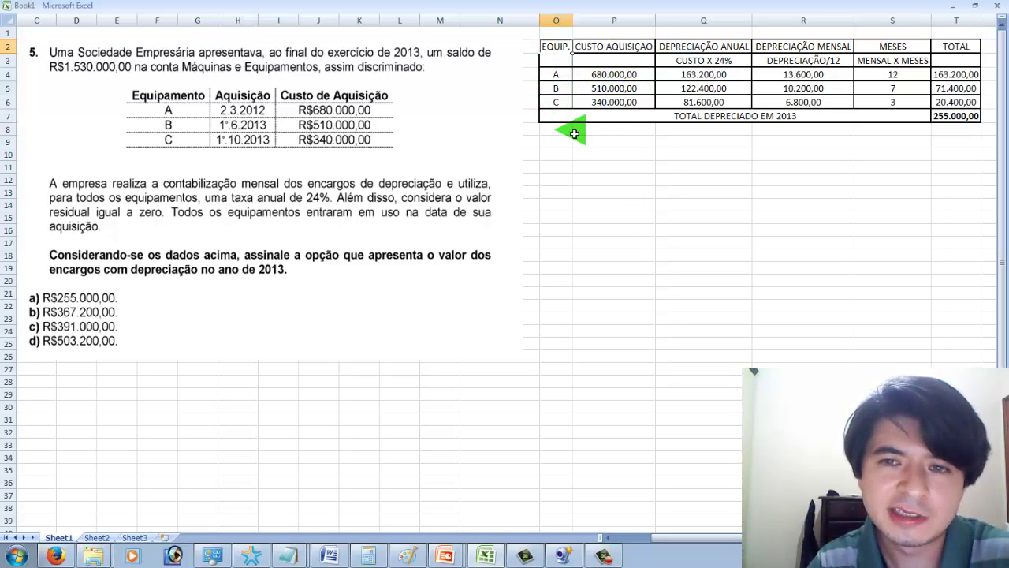
pyautogui.click(593, 75)
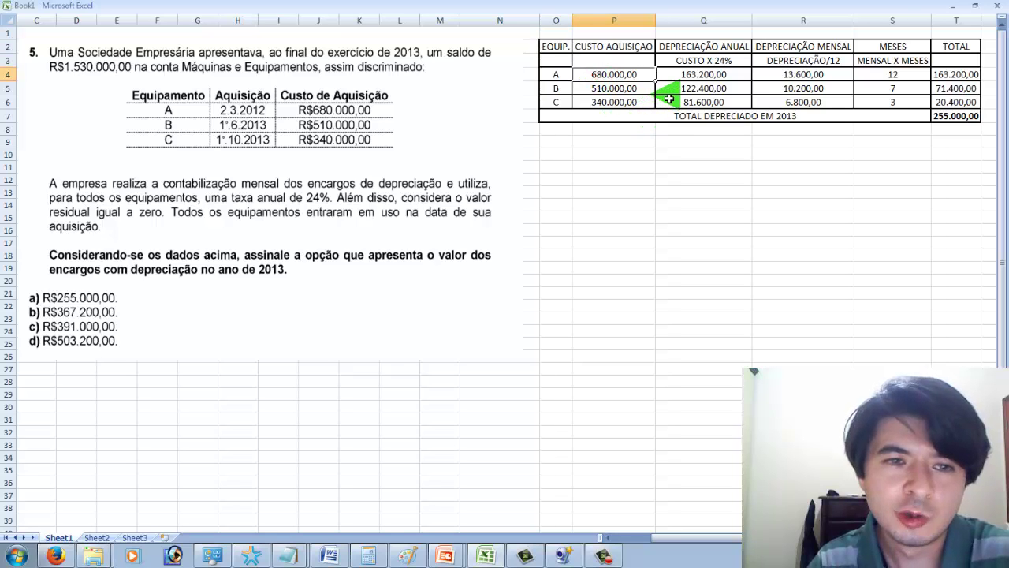
pyautogui.click(642, 88)
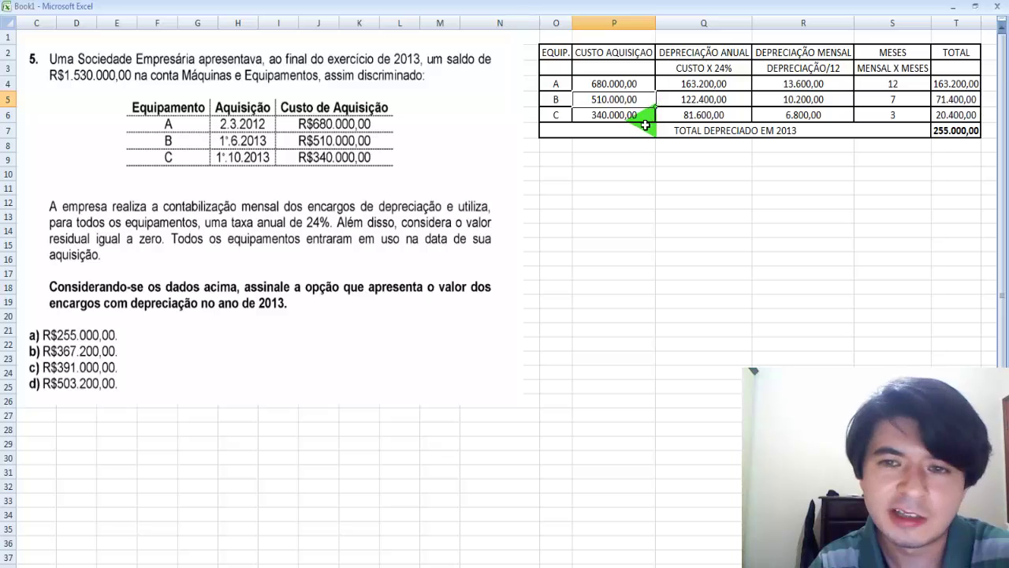
pyautogui.click(644, 116)
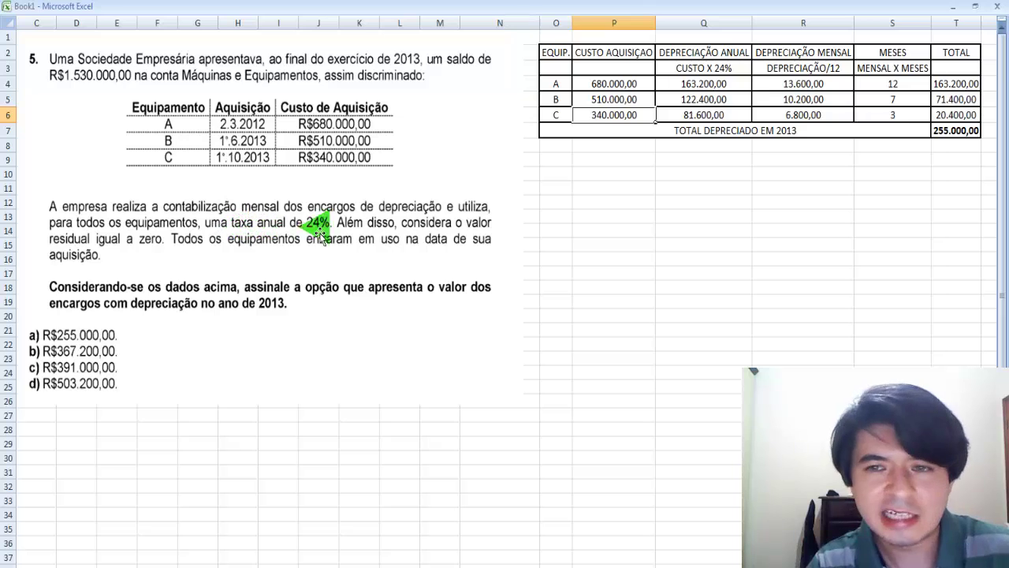
# Replace the annual depreciation value of equipment A with the formula =680000*24%.
pyautogui.doubleClick(725, 87)
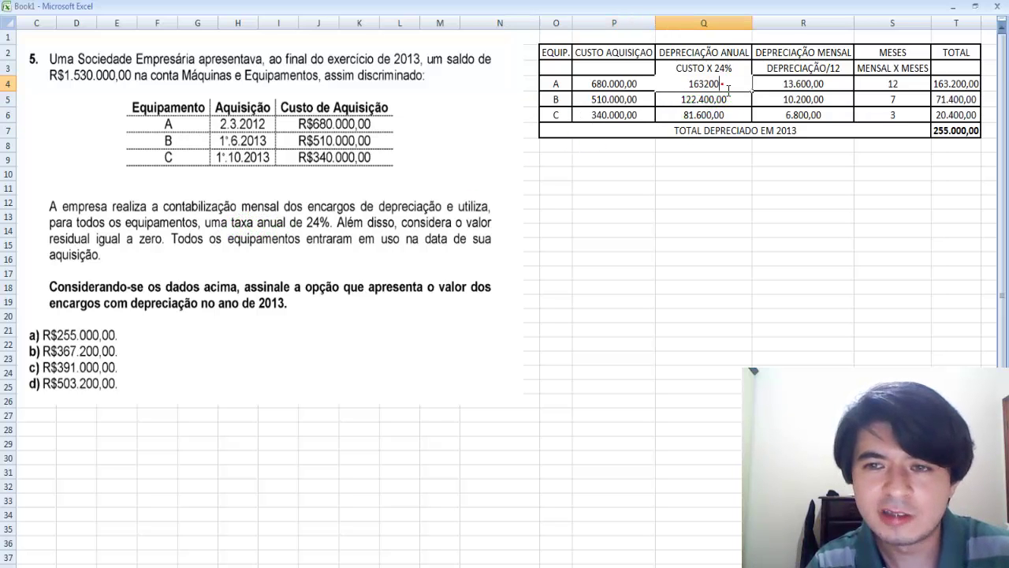
pyautogui.doubleClick(690, 85)
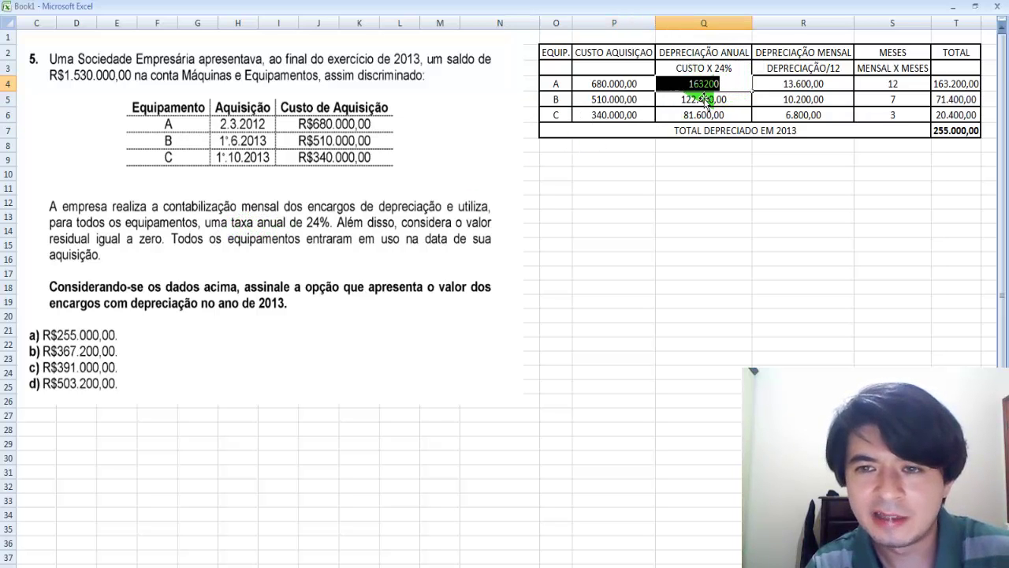
pyautogui.click(693, 87)
pyautogui.doubleClick(694, 84)
pyautogui.click(691, 84)
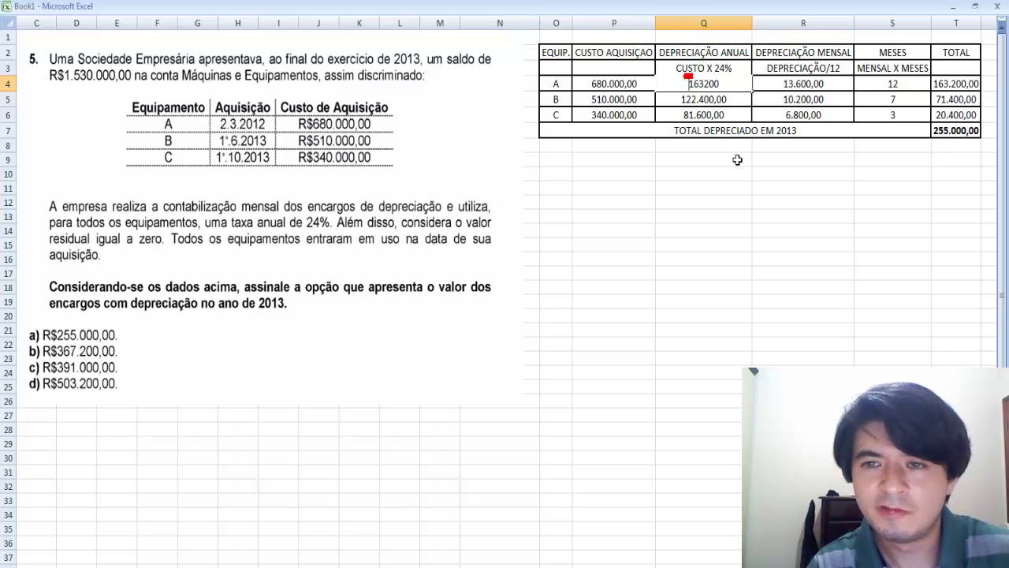
pyautogui.press('Delete')
pyautogui.press('Delete')
pyautogui.press('Delete')
pyautogui.press('Delete')
pyautogui.press('Delete')
pyautogui.press('Delete')
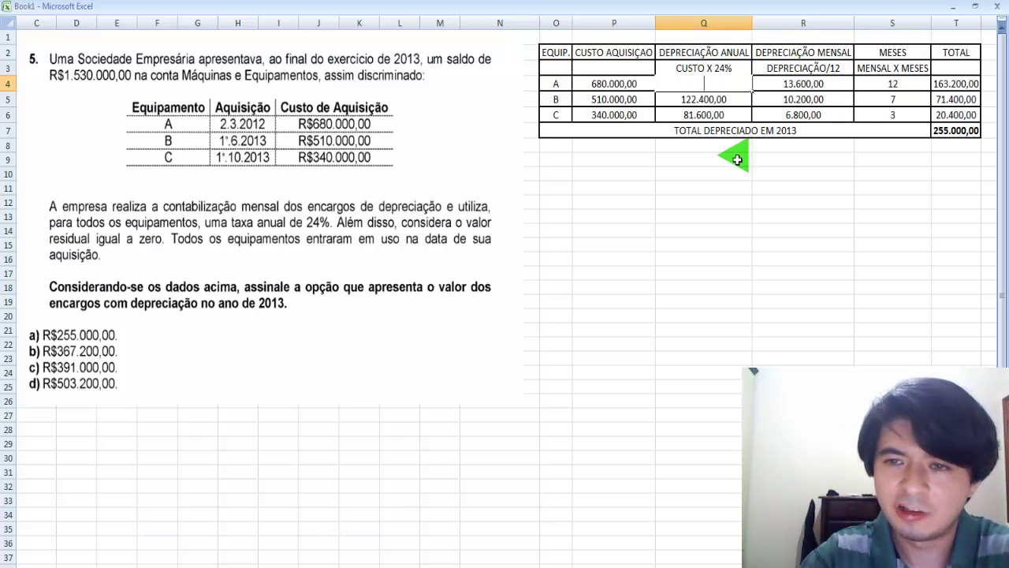
pyautogui.write('=')
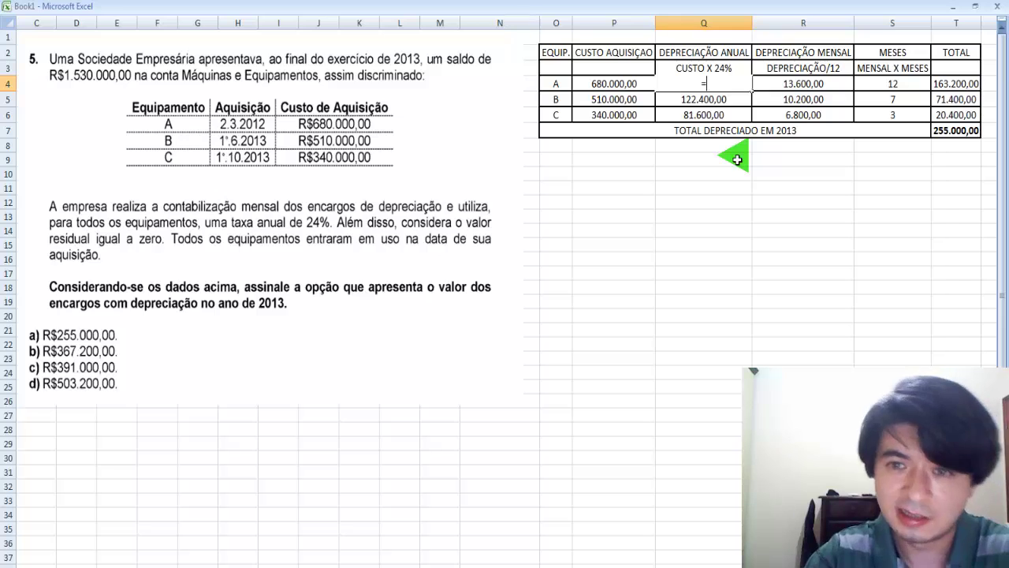
pyautogui.write('680')
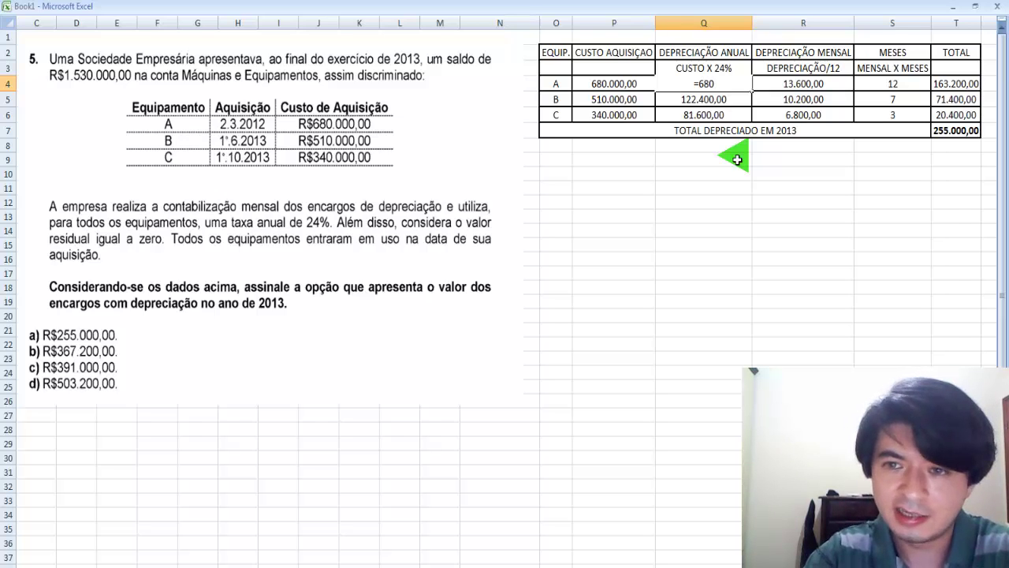
pyautogui.write('000')
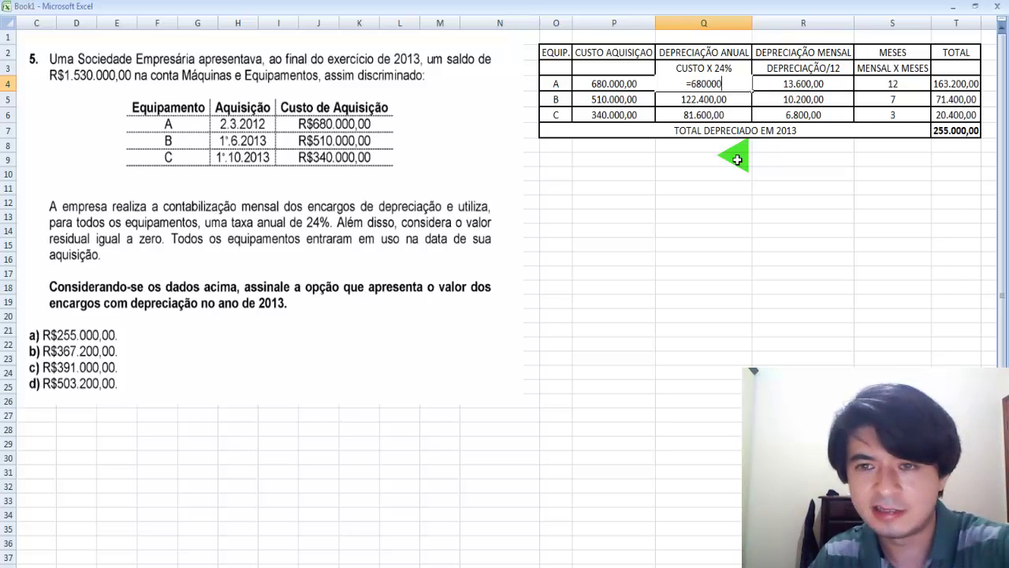
pyautogui.write('*2')
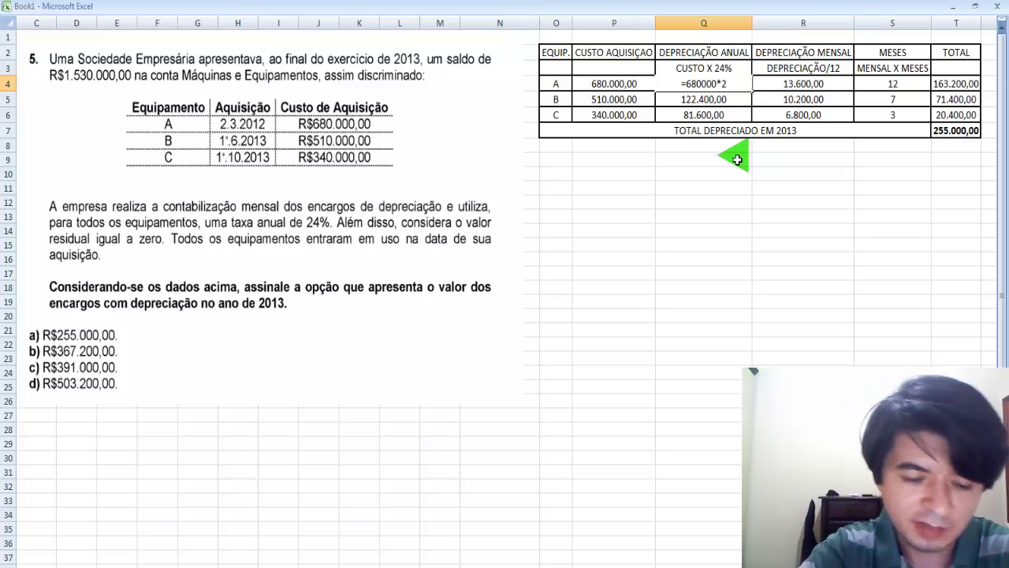
pyautogui.write('4%')
pyautogui.press('Return')
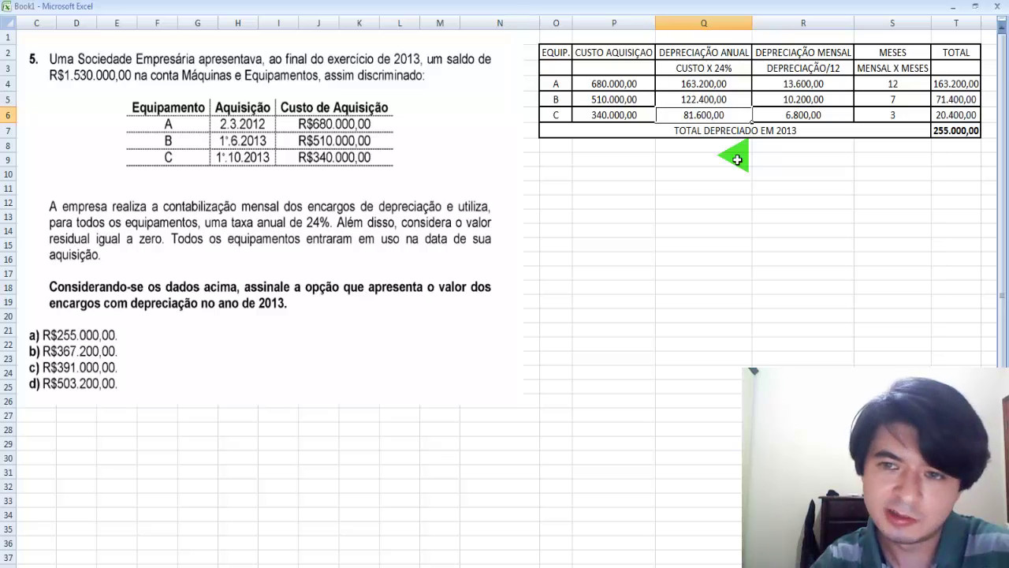
# Inspect the annual depreciation formulas of equipment B and C, leaving them as they are.
pyautogui.doubleClick(694, 99)
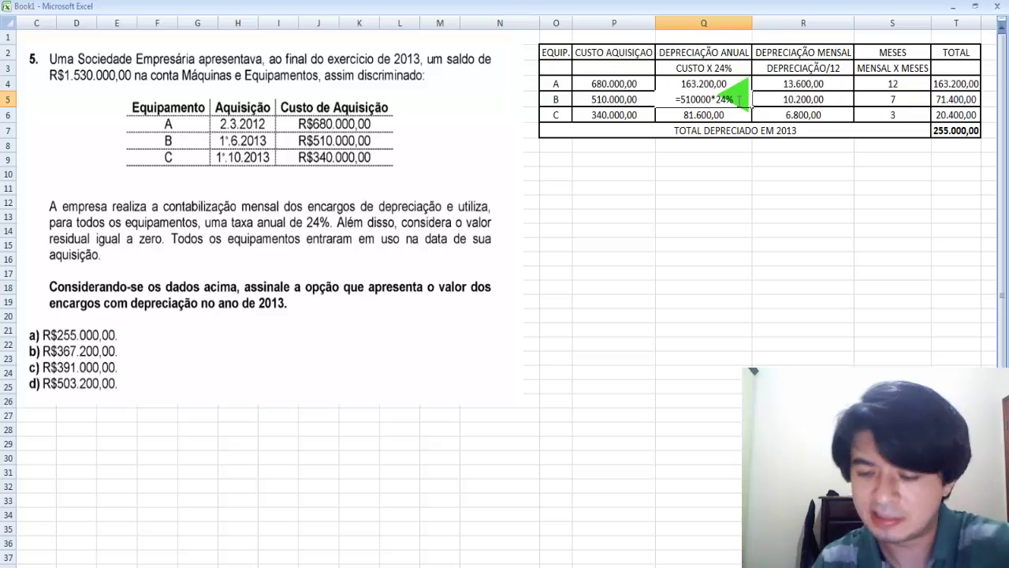
pyautogui.press('Return')
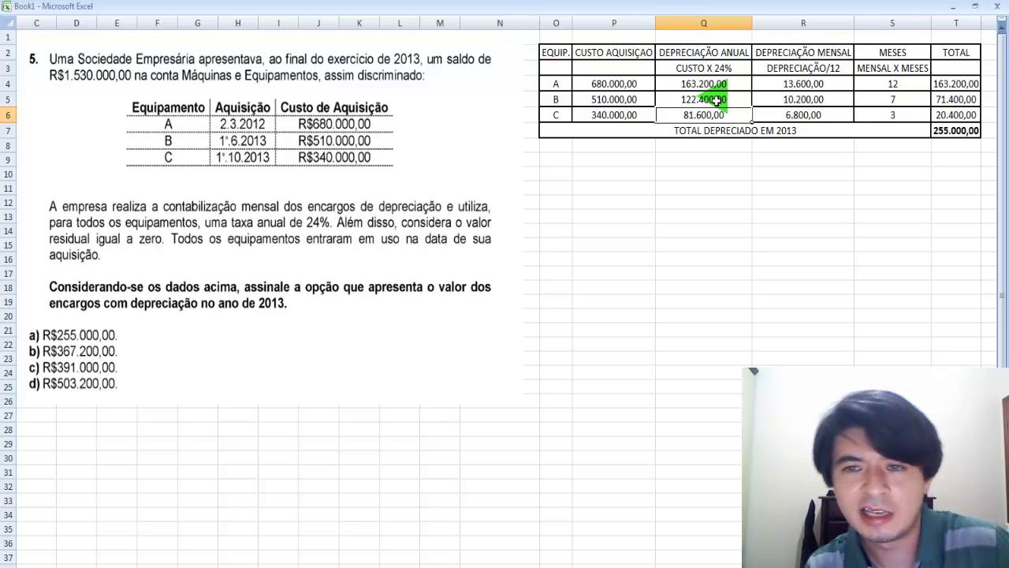
pyautogui.doubleClick(677, 116)
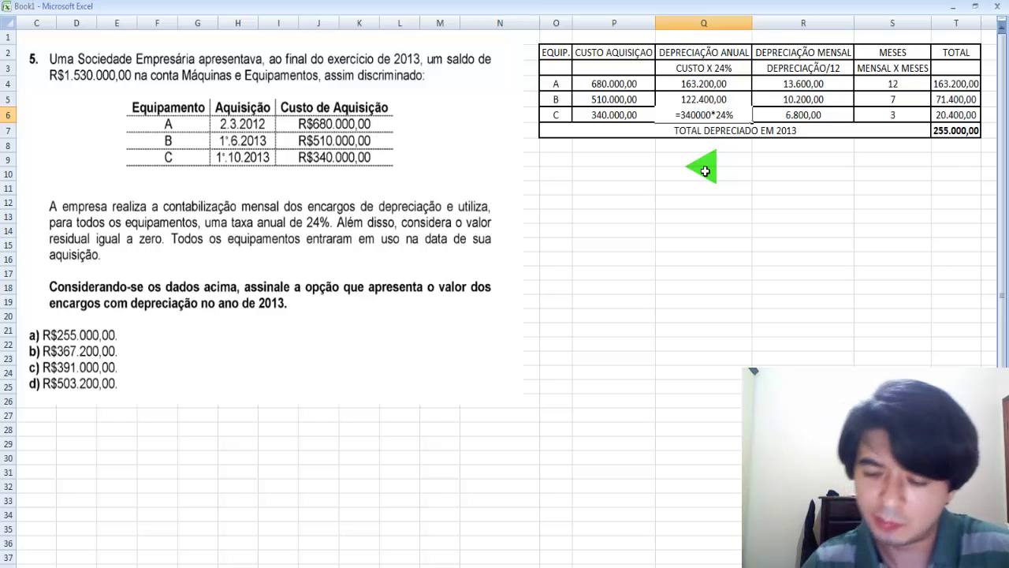
pyautogui.press('Return')
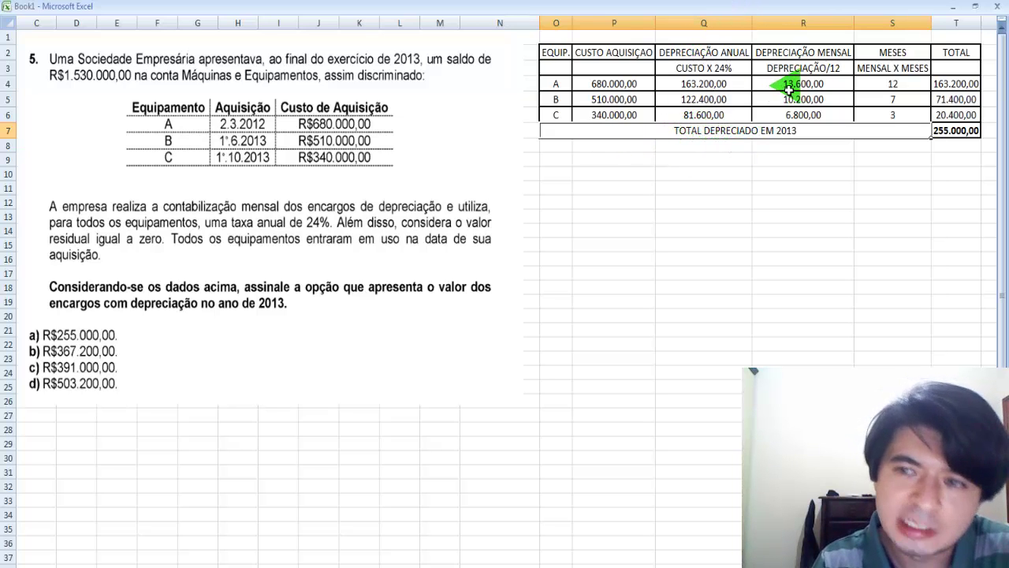
# Inspect the monthly depreciation formulas of equipment A, B and C, comparing each with its annual depreciation.
pyautogui.doubleClick(818, 83)
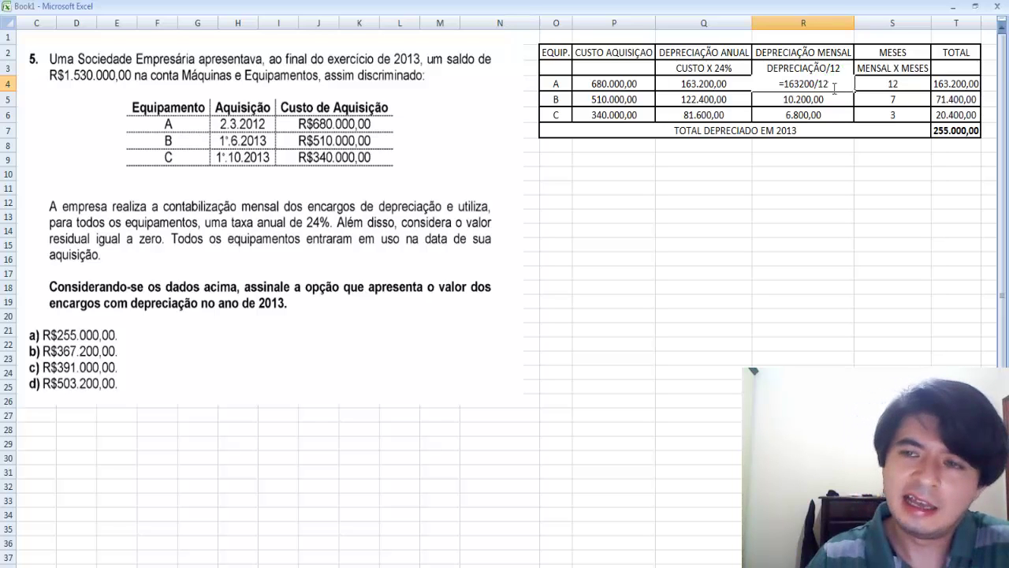
pyautogui.press('Return')
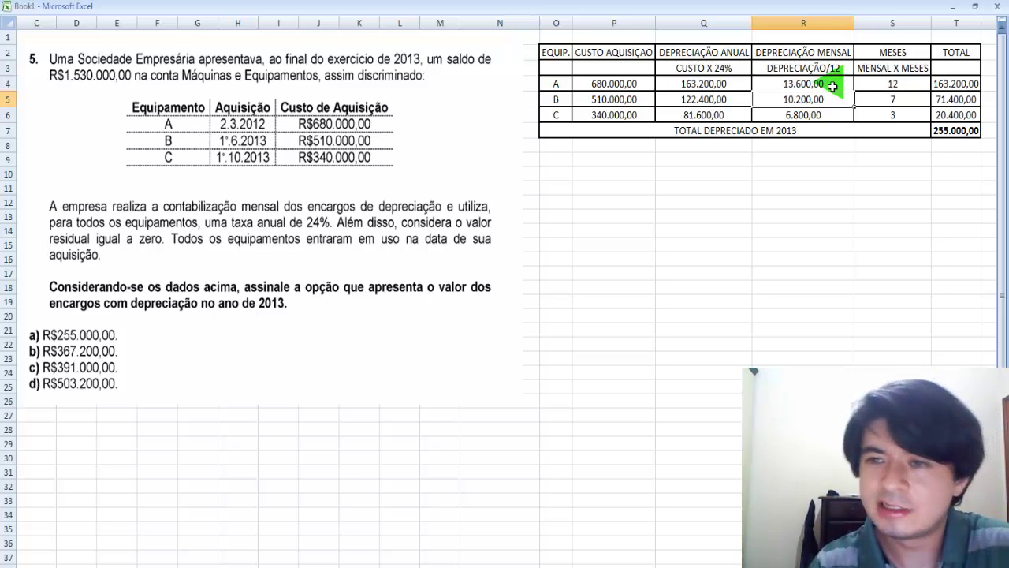
pyautogui.doubleClick(833, 85)
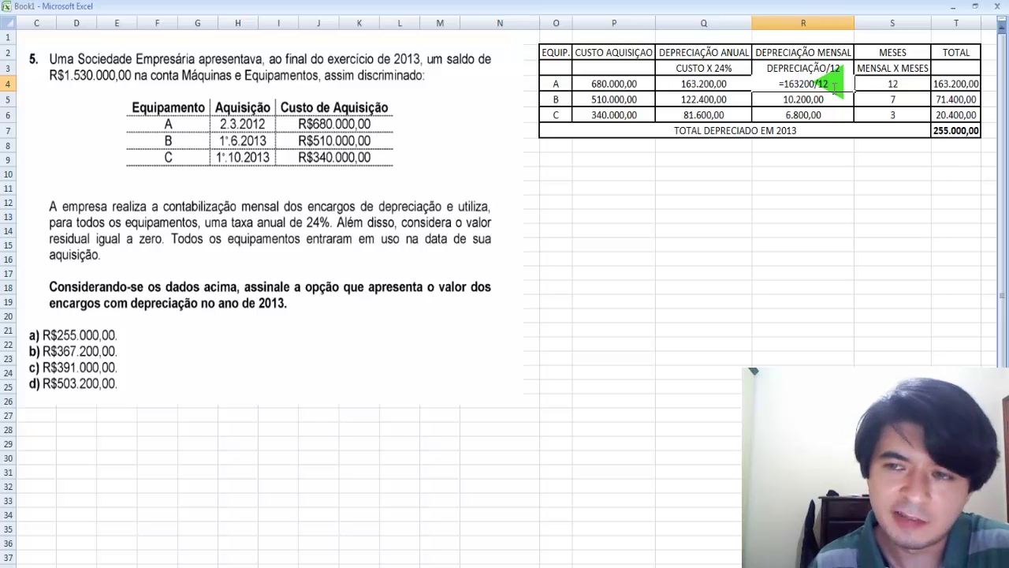
pyautogui.press('Return')
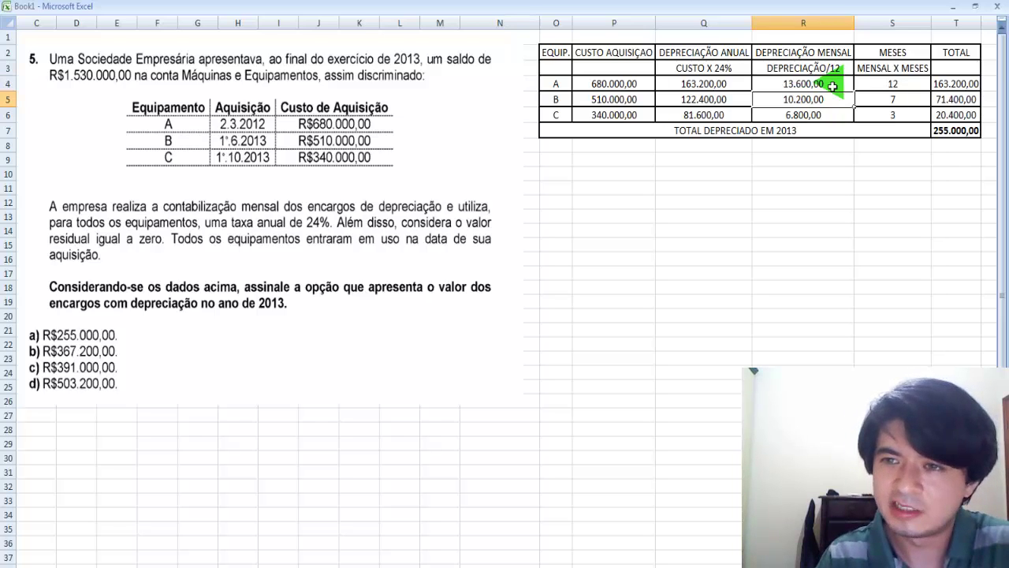
pyautogui.click(833, 86)
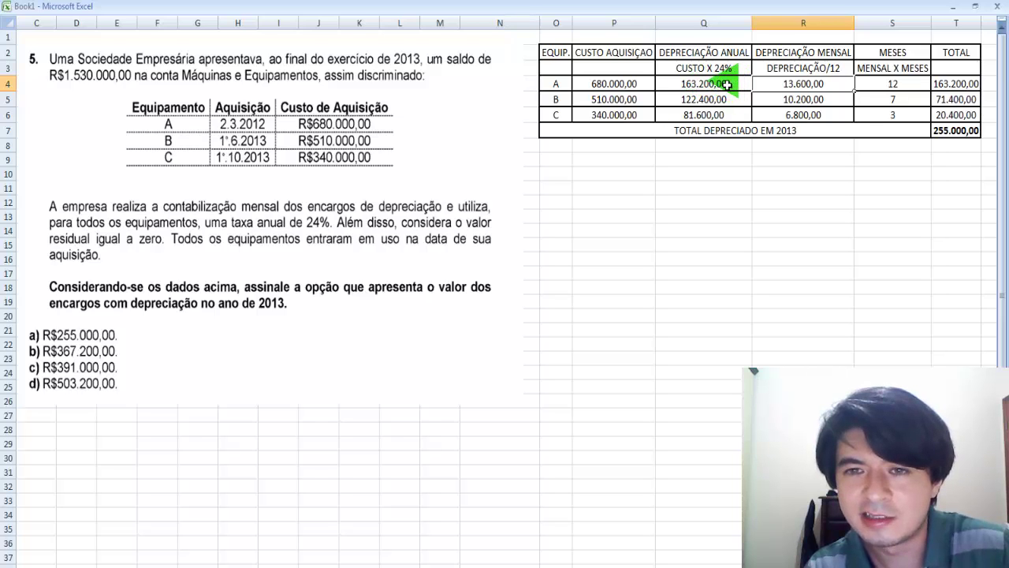
pyautogui.doubleClick(809, 100)
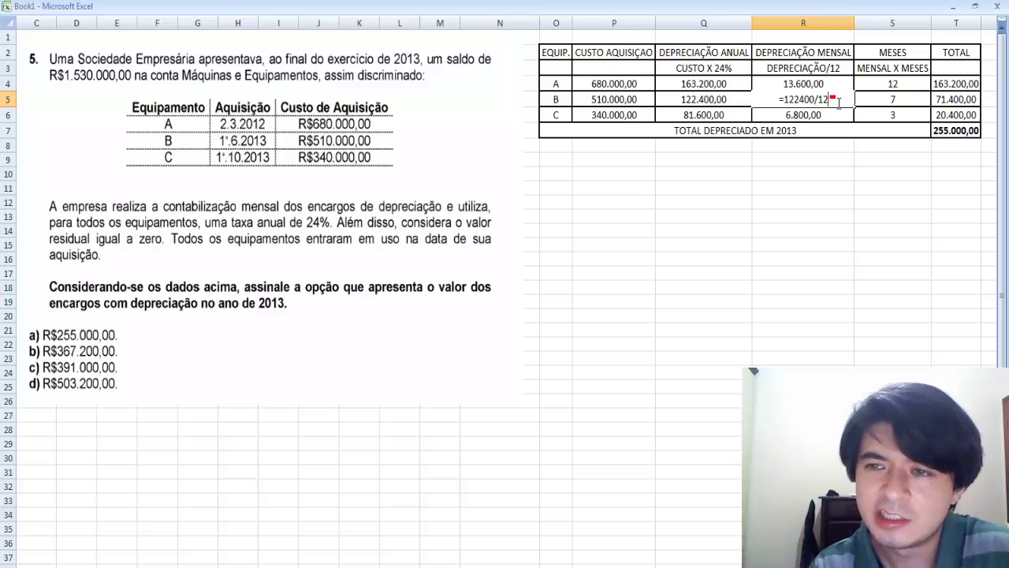
pyautogui.press('Return')
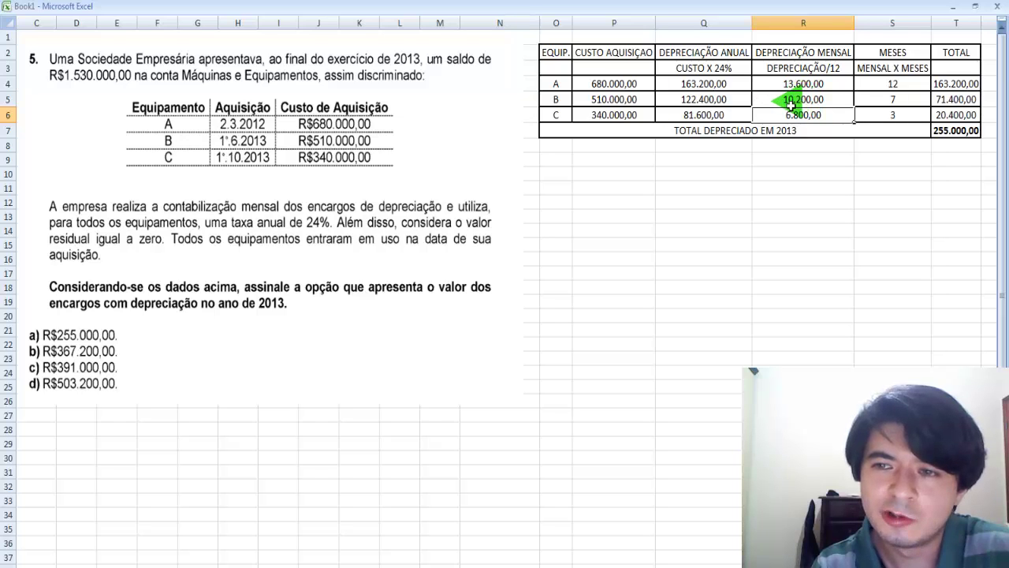
pyautogui.doubleClick(807, 115)
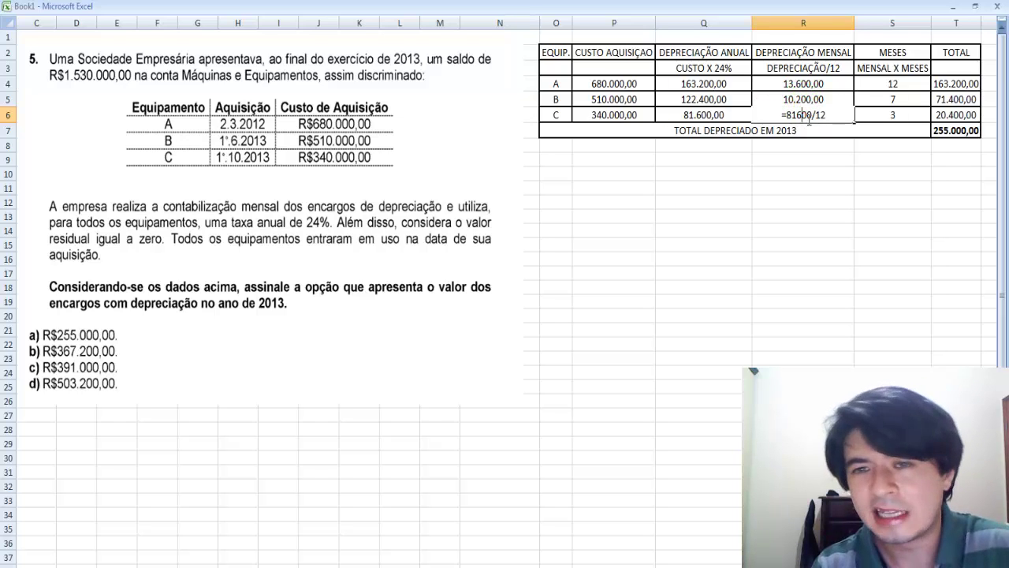
pyautogui.click(834, 130)
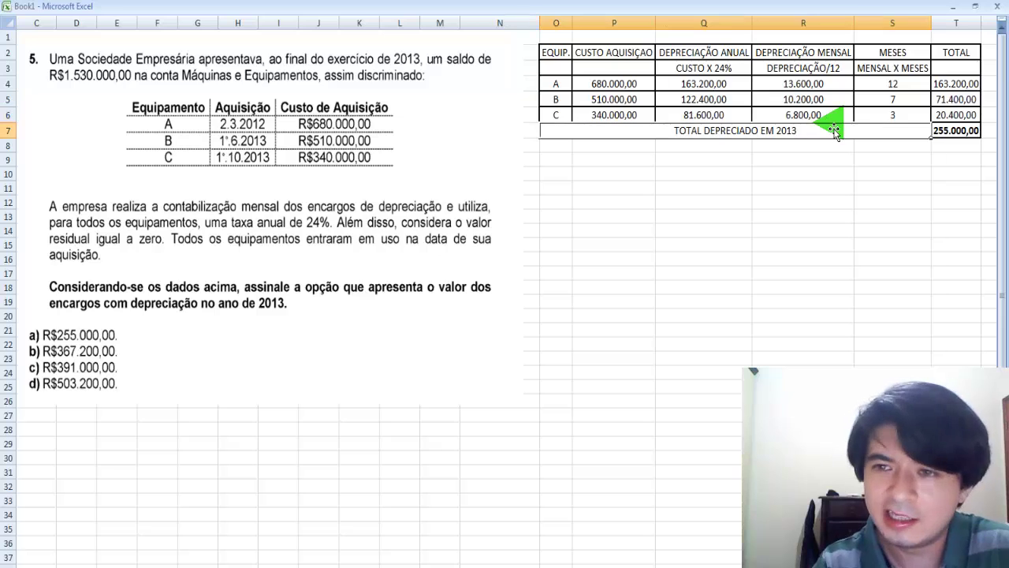
pyautogui.doubleClick(823, 118)
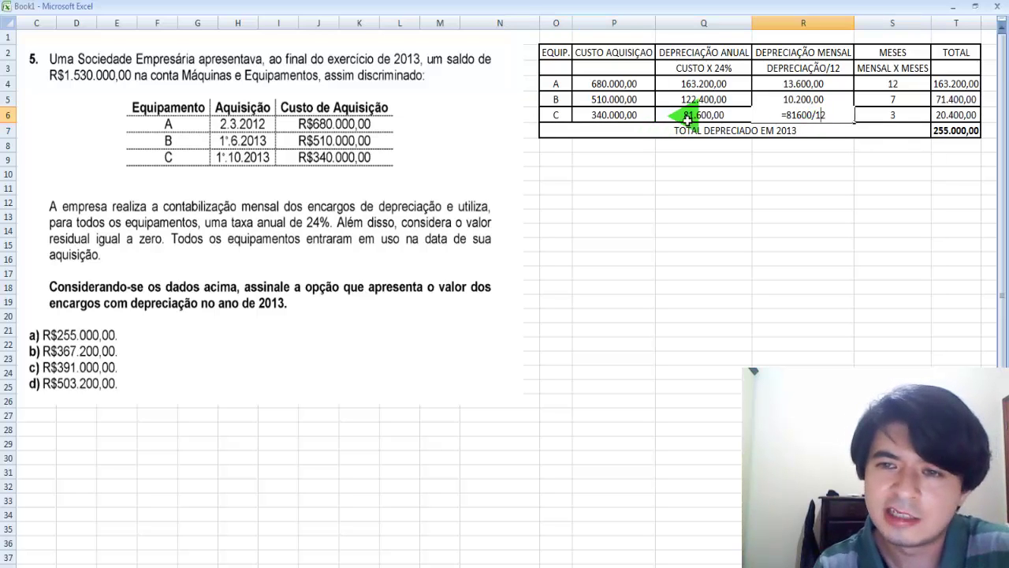
pyautogui.click(808, 126)
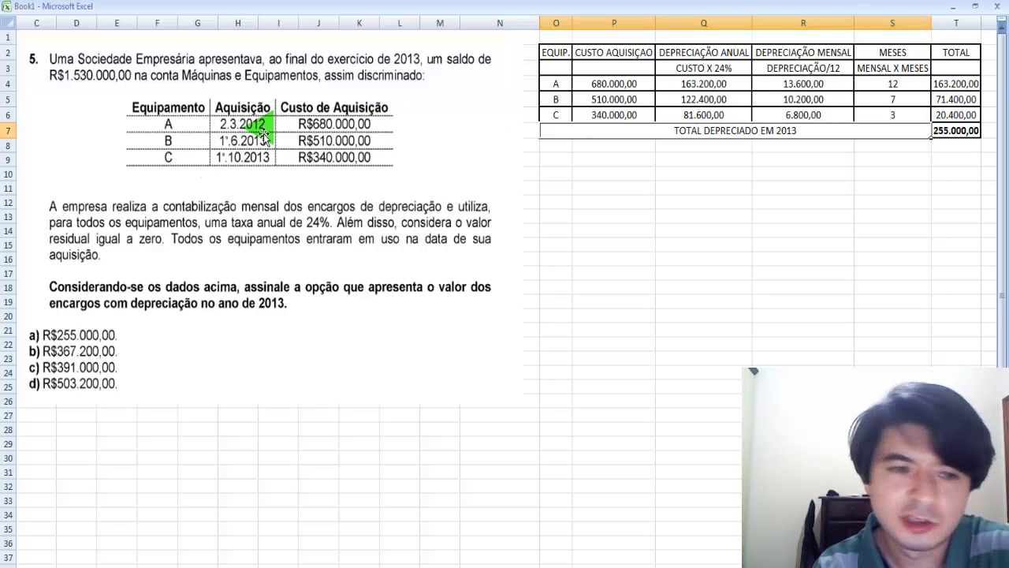
# Inspect the number of months and the 2013 depreciation total of equipment A, leaving both entries as they are.
pyautogui.click(903, 84)
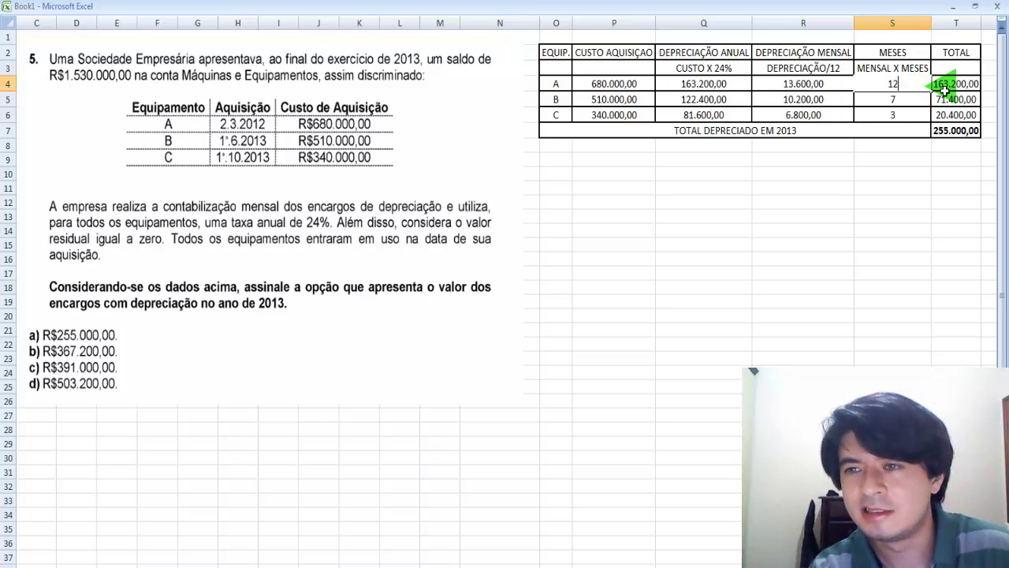
pyautogui.click(950, 84)
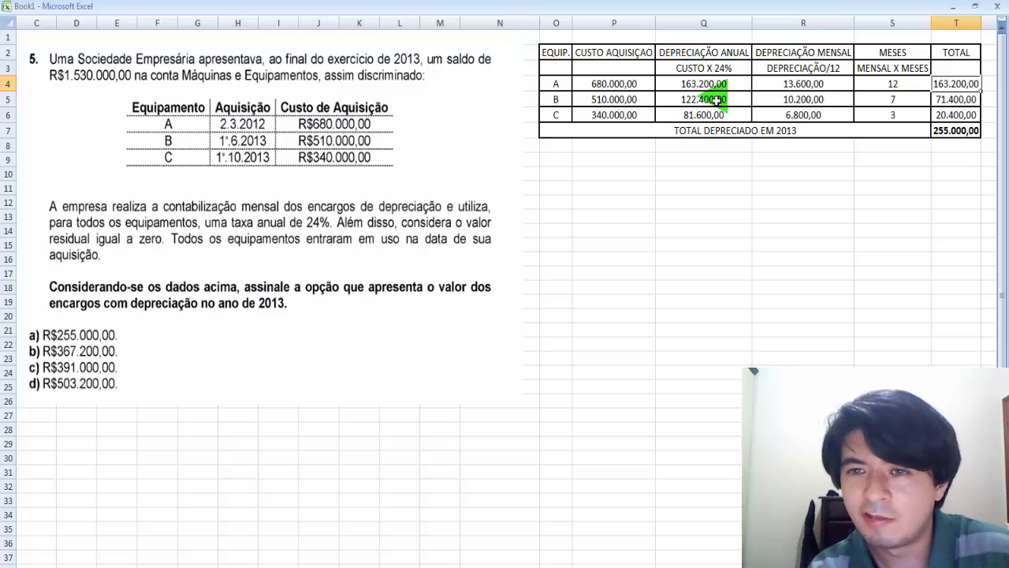
pyautogui.doubleClick(943, 83)
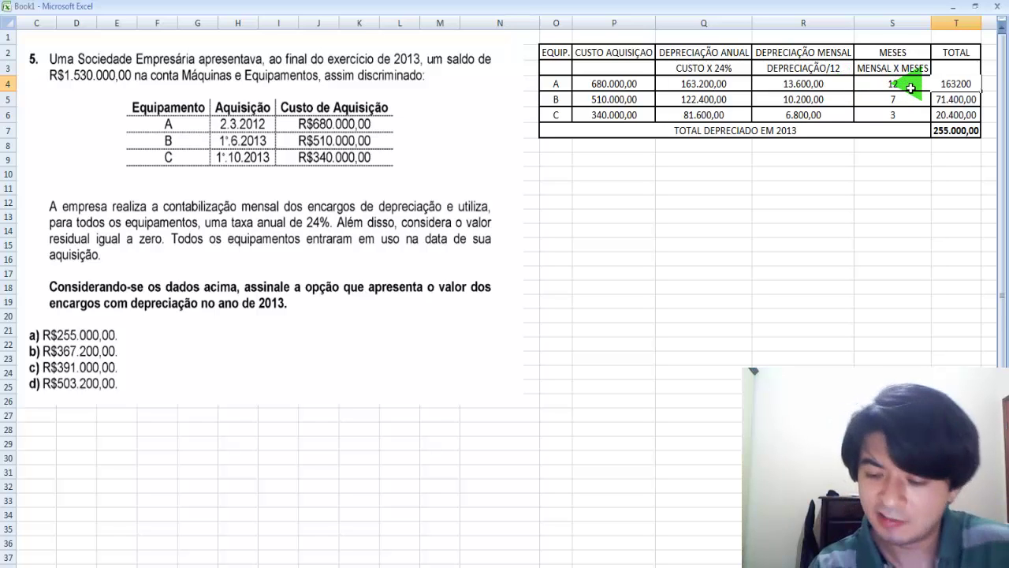
pyautogui.press('Return')
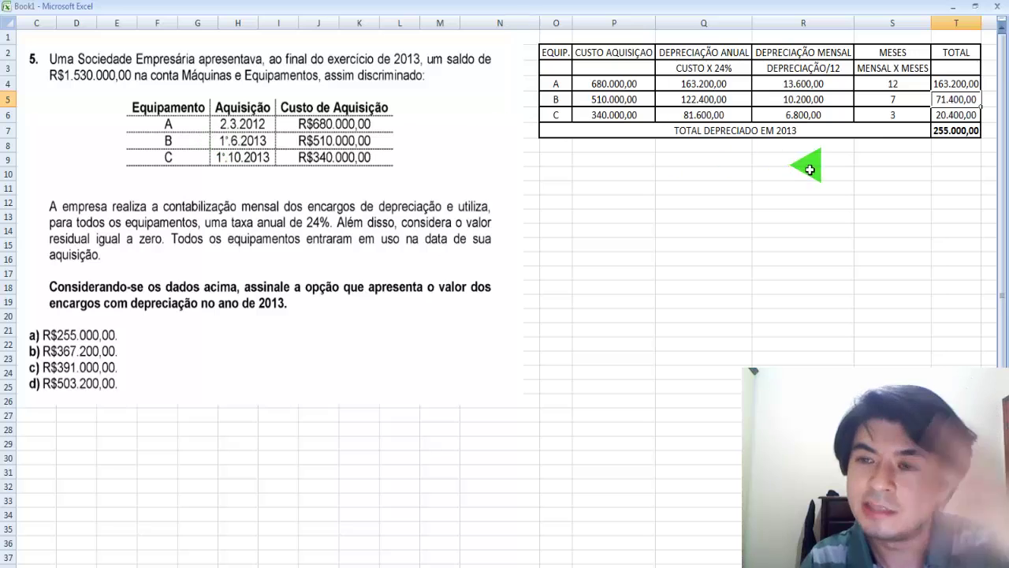
# Inspect the number of months of equipment B and the formula behind its 2013 depreciation total.
pyautogui.click(898, 101)
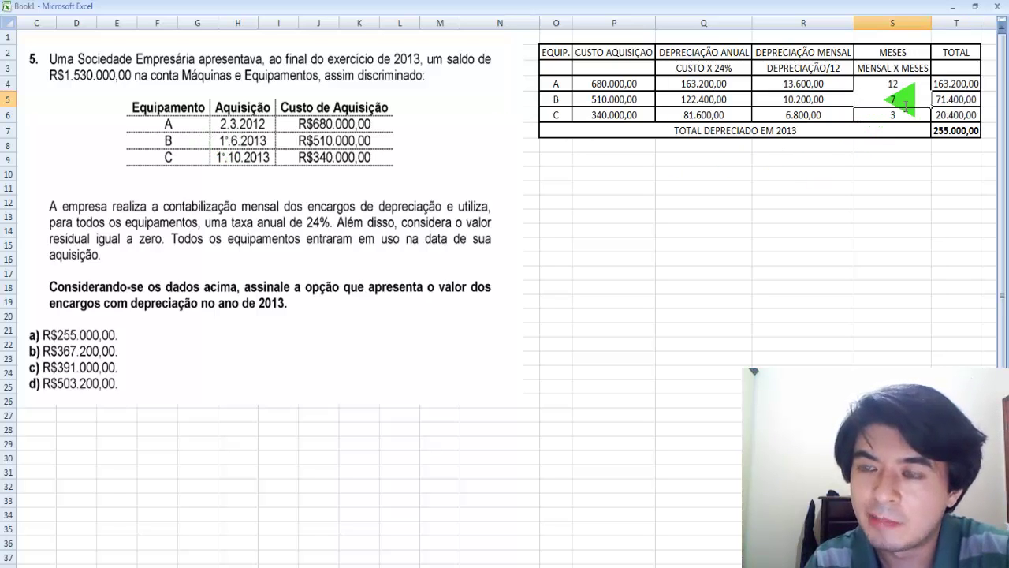
pyautogui.click(942, 101)
pyautogui.doubleClick(942, 101)
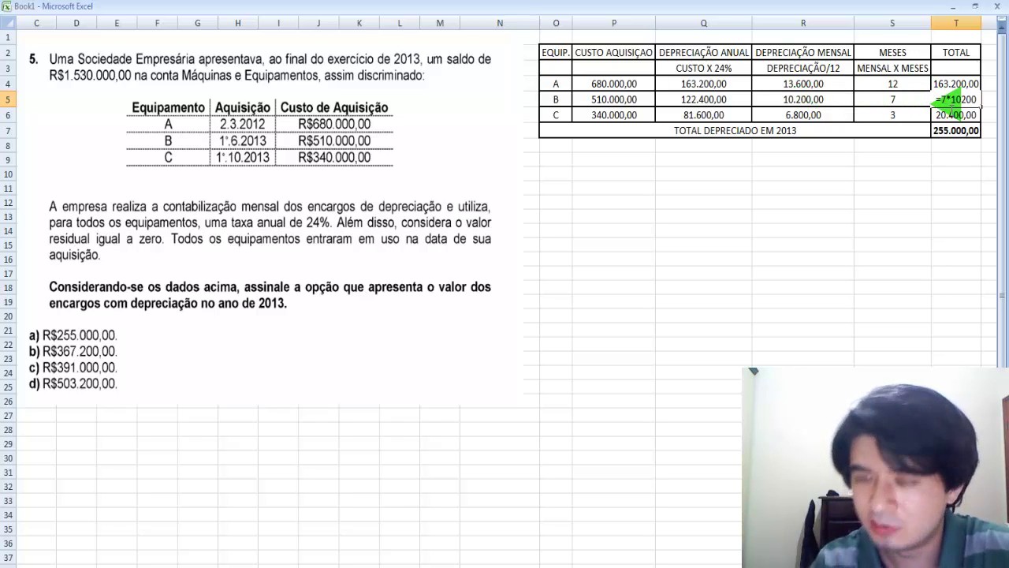
pyautogui.press('Return')
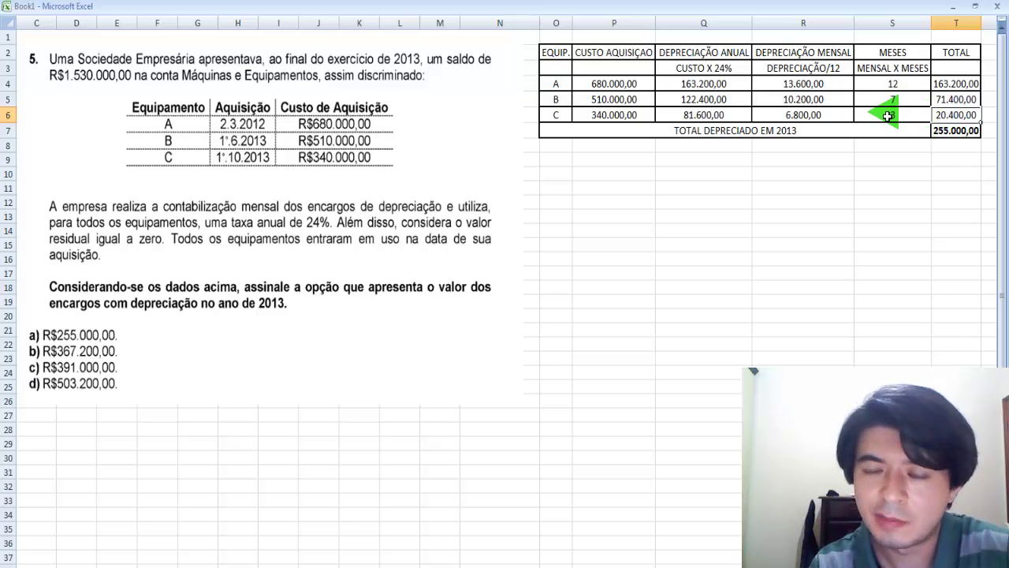
# Inspect the total formula of equipment C and the formula that adds up the overall depreciation for 2013.
pyautogui.doubleClick(955, 115)
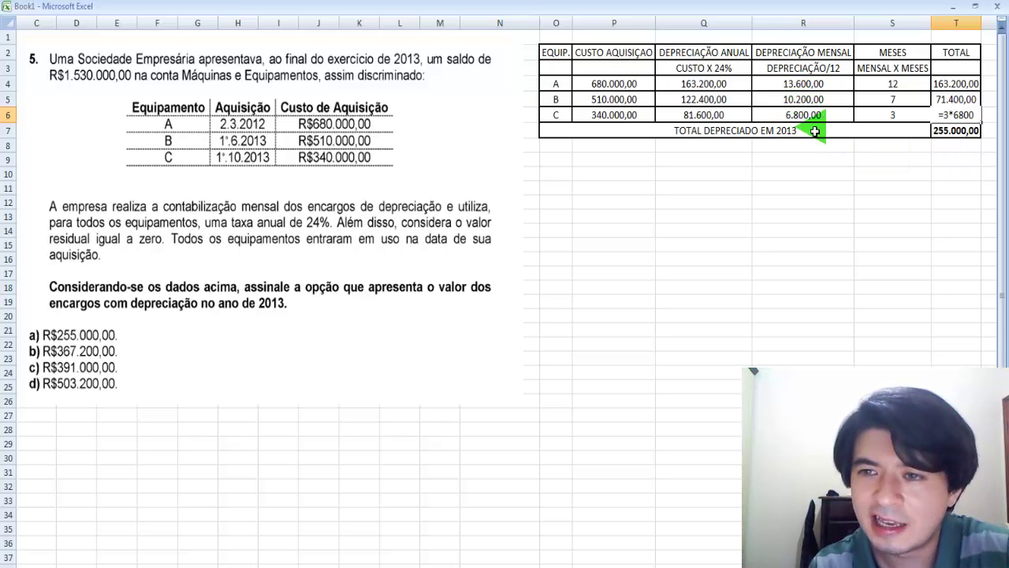
pyautogui.press('Return')
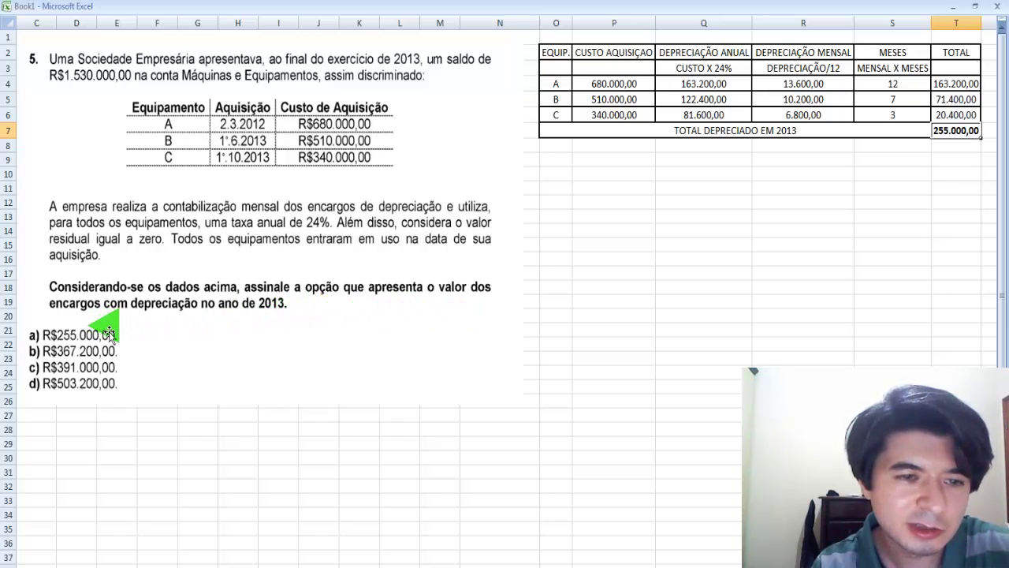
pyautogui.doubleClick(947, 131)
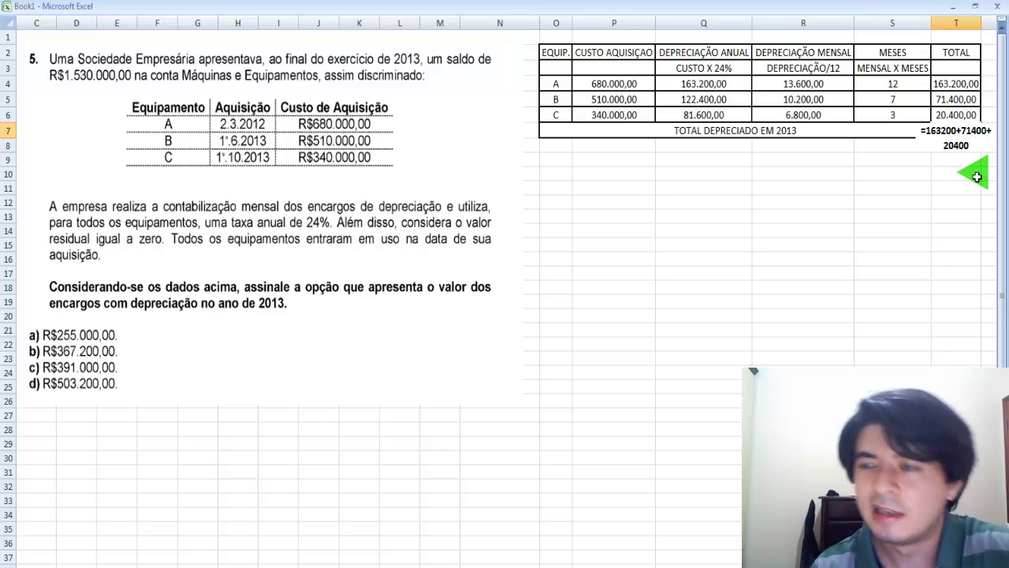
pyautogui.press('Return')
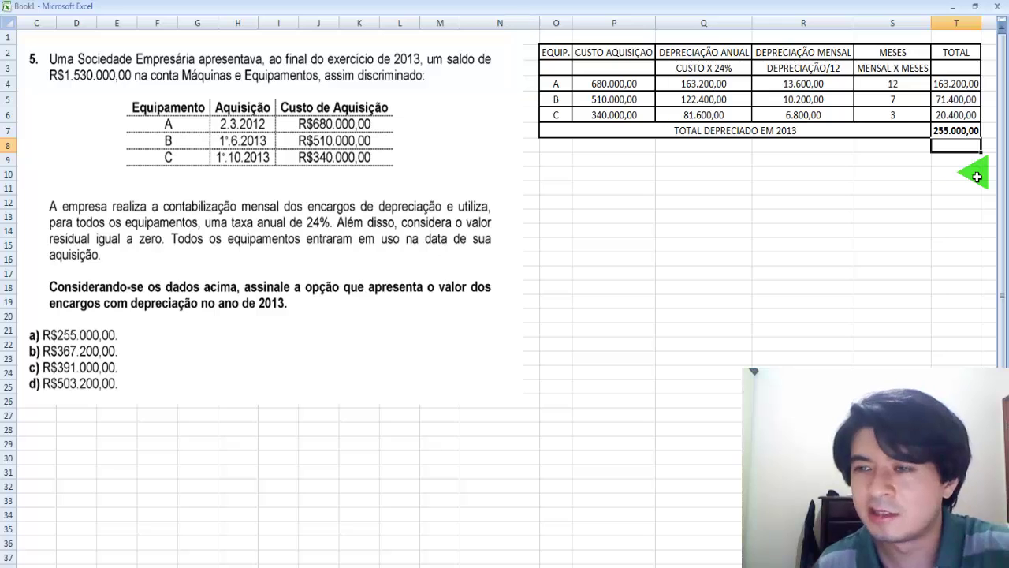